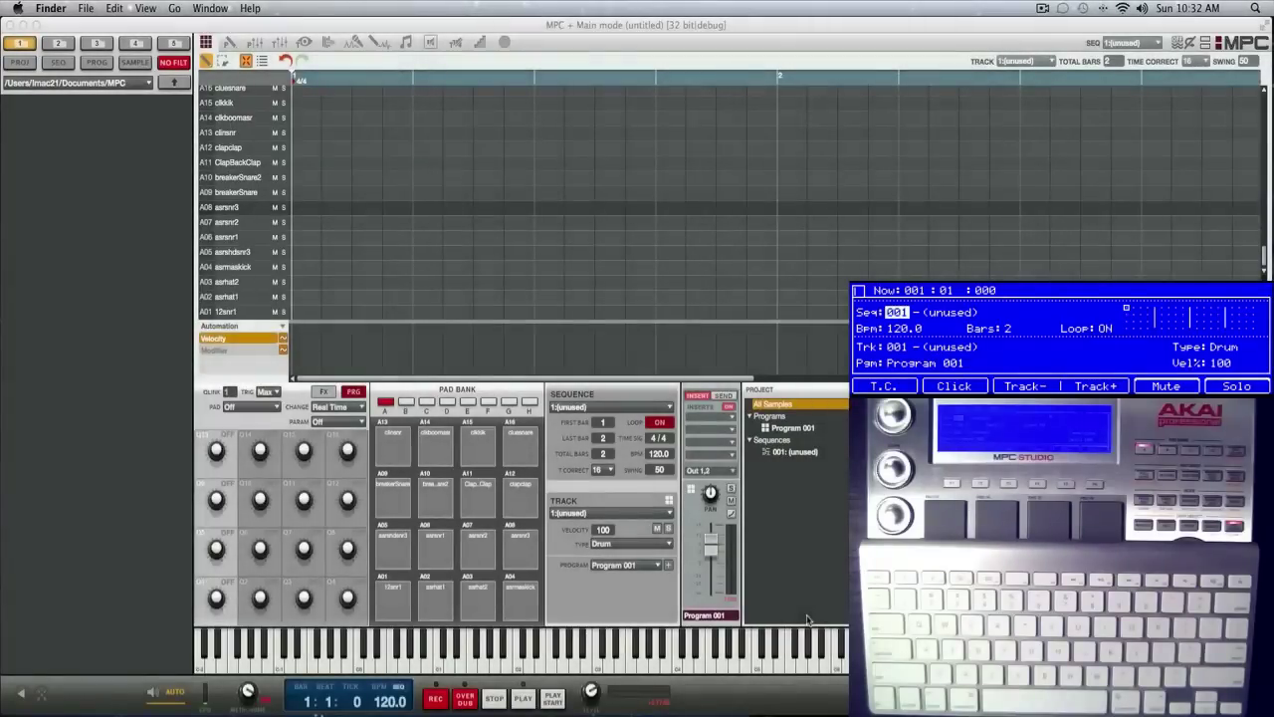
Make the MPC window the active application
{"action": "left_click", "coordinate": [3, 370]}
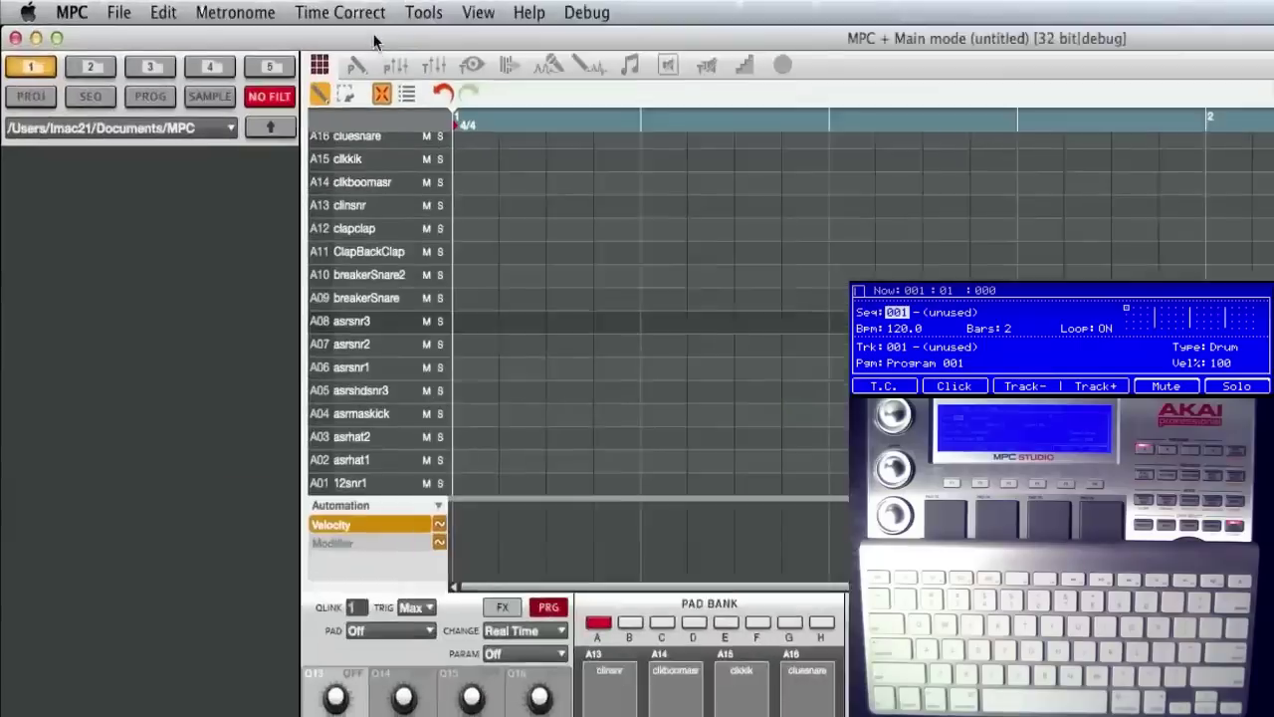
Turn on Tools > Pad Keys so the computer keyboard triggers pads, and test one
{"action": "left_click", "coordinate": [273, 8]}
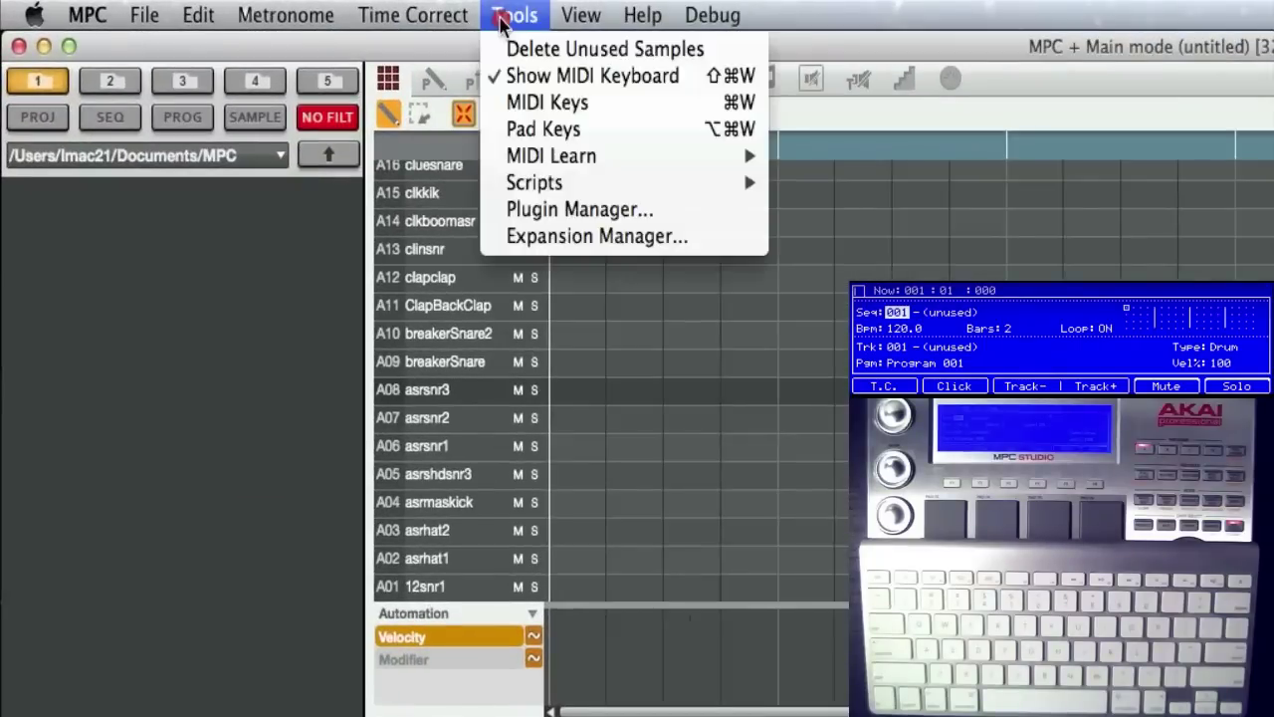
{"action": "left_click", "coordinate": [528, 129]}
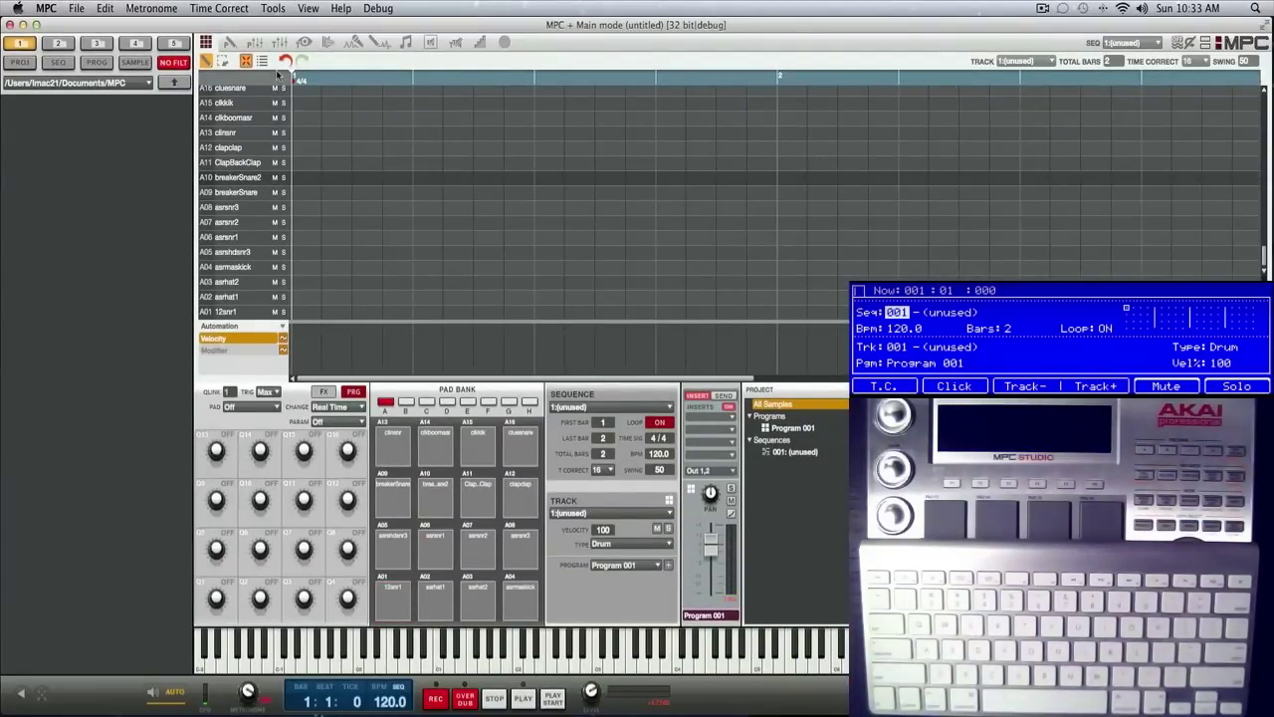
{"action": "key", "text": "w"}
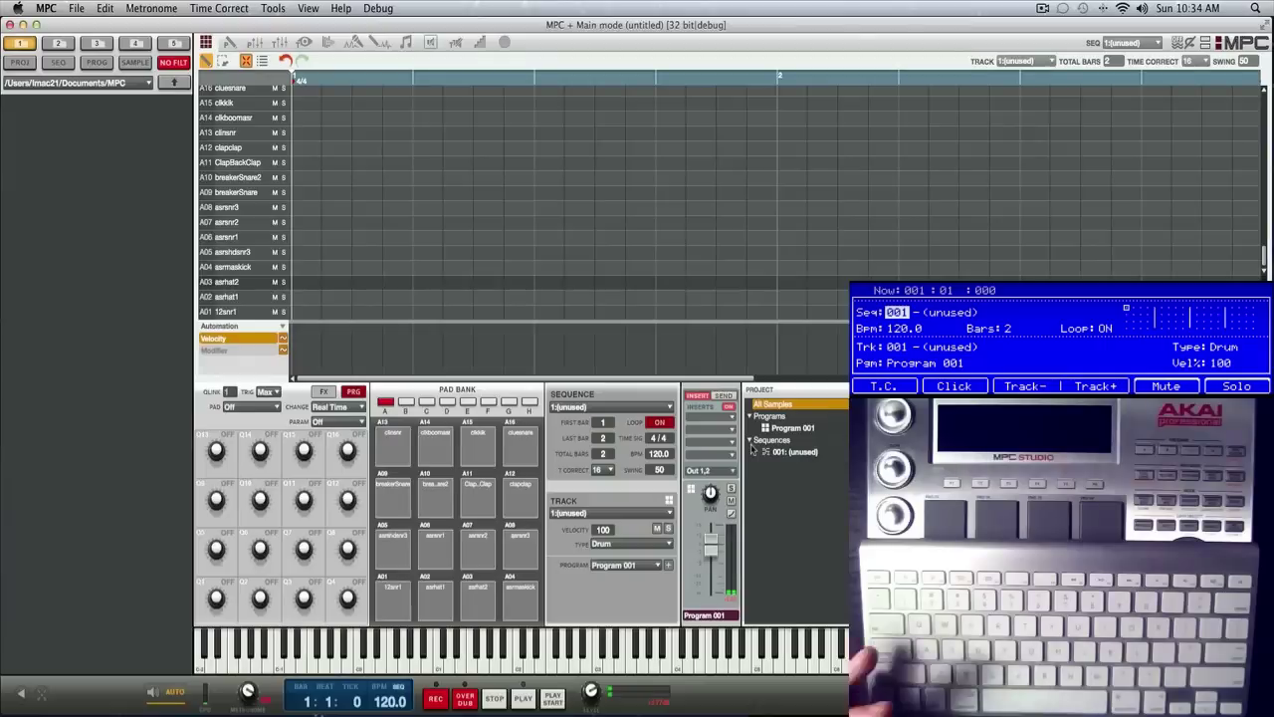
Audition the asrhat2 hi-hat on the C key, rolling it with Note Repeat
{"action": "key", "text": "c"}
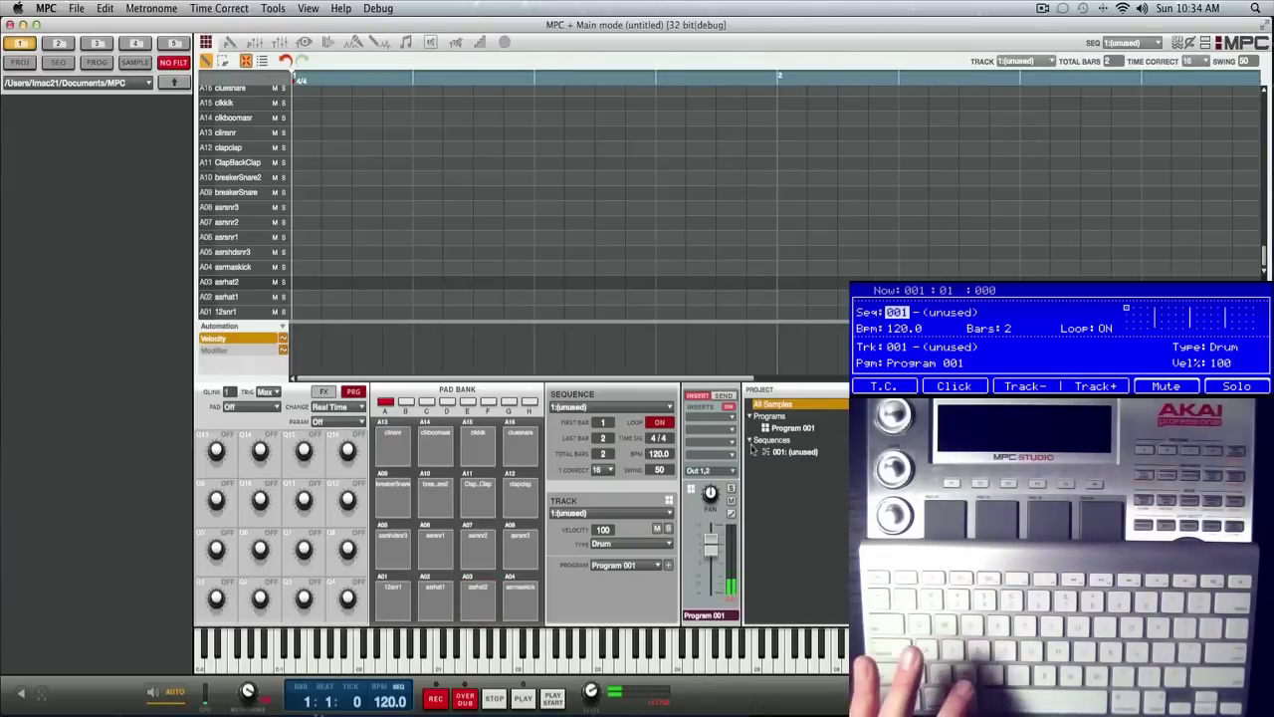
{"action": "key", "text": "c"}
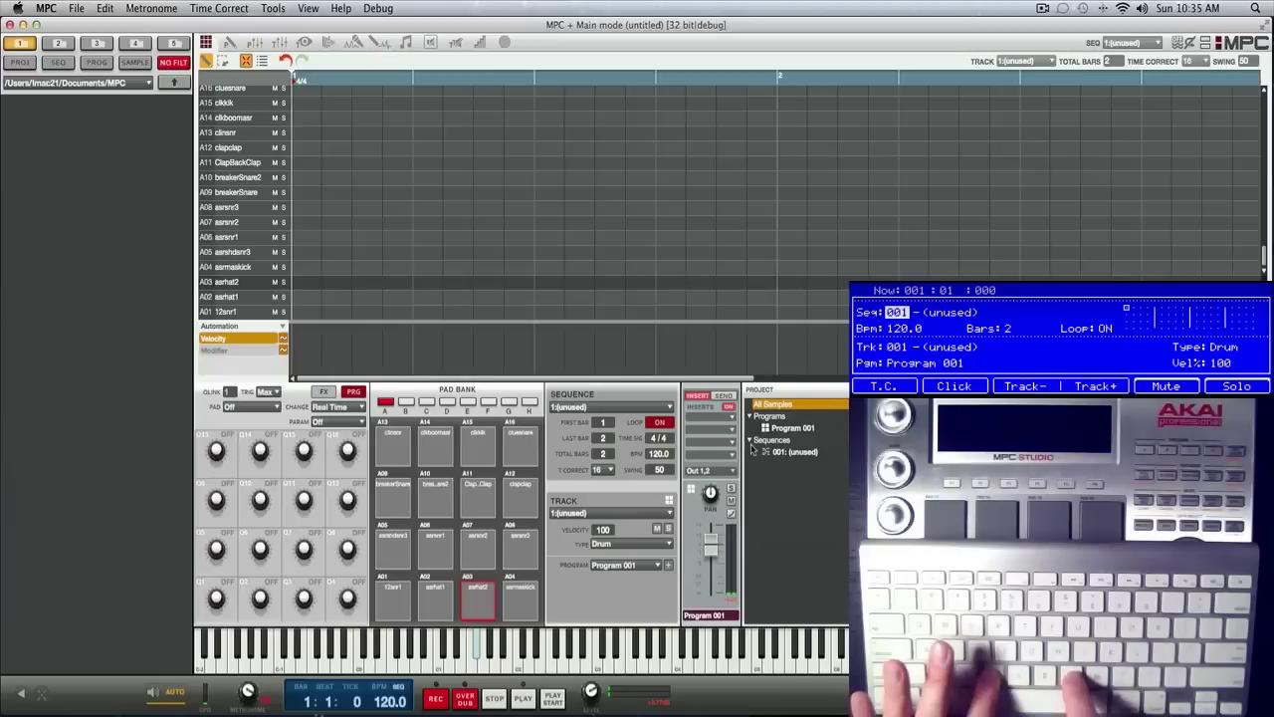
{"action": "key", "text": "F1"}
{"action": "key", "text": "c"}
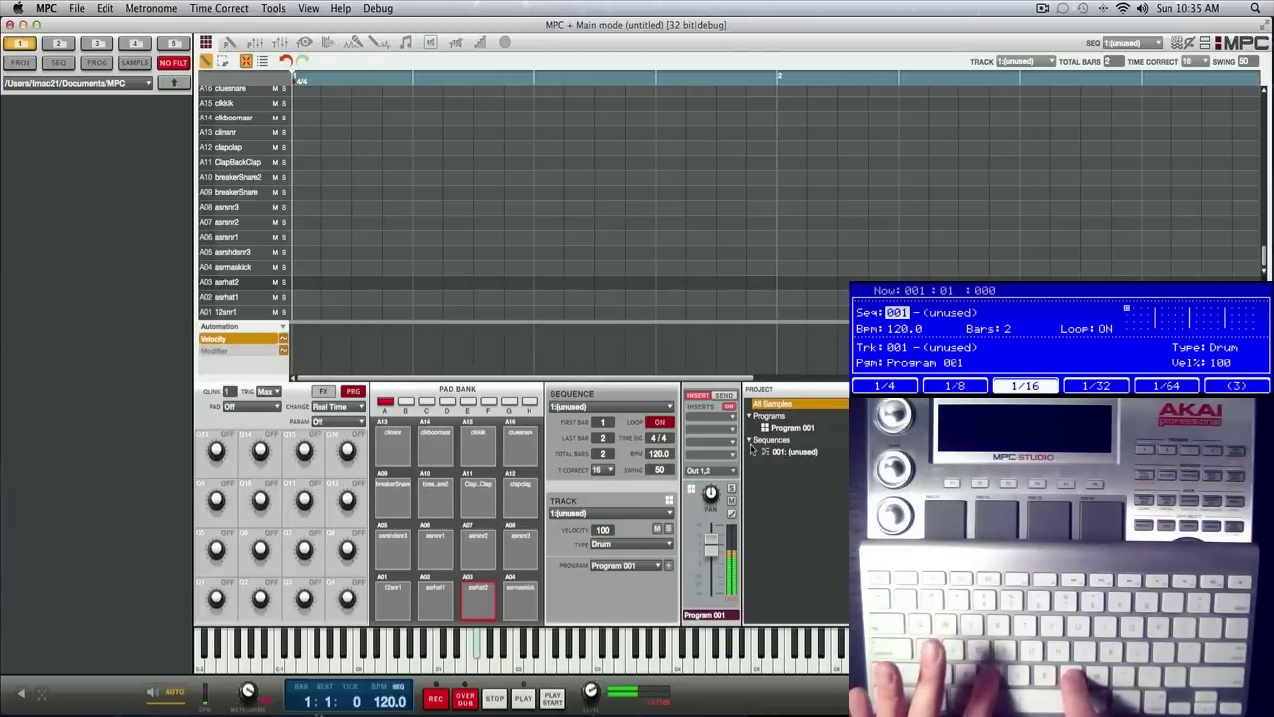
{"action": "key", "text": "F3"}
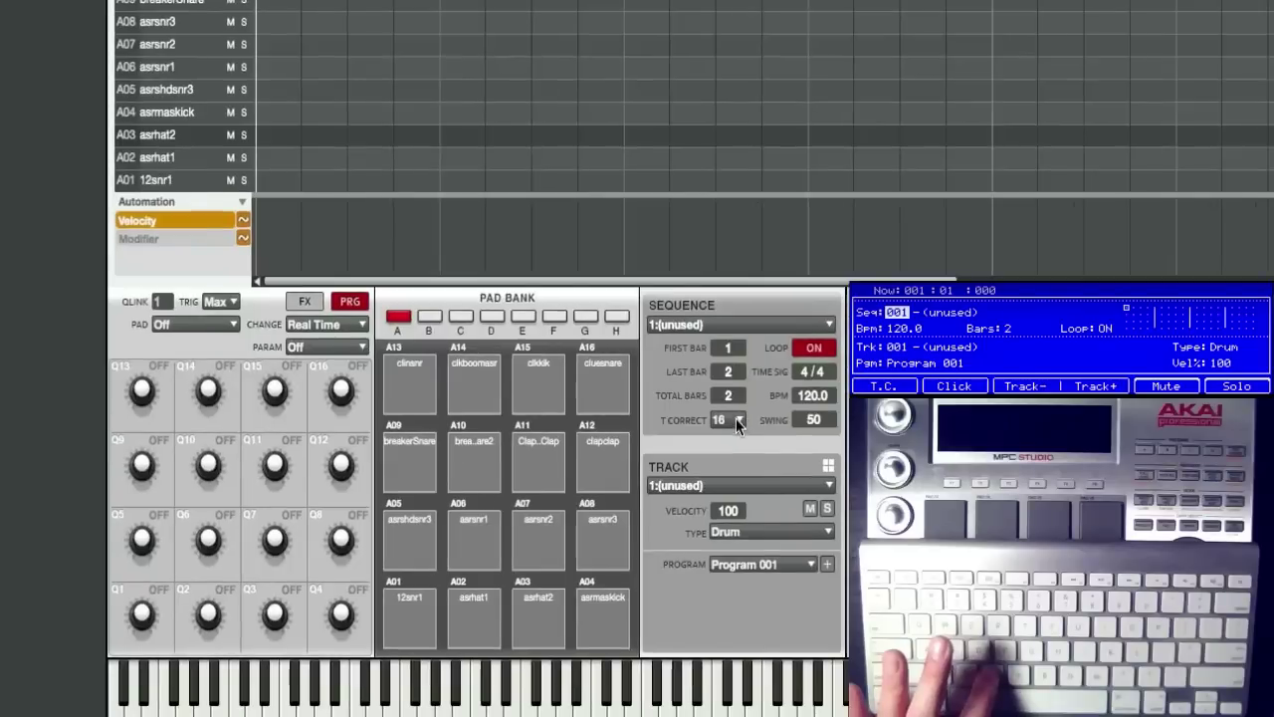
Roll the asrhat2 hi-hat with T Correct at 32, then change T Correct to 32T
{"action": "left_click", "coordinate": [738, 419]}
{"action": "left_click", "coordinate": [732, 486]}
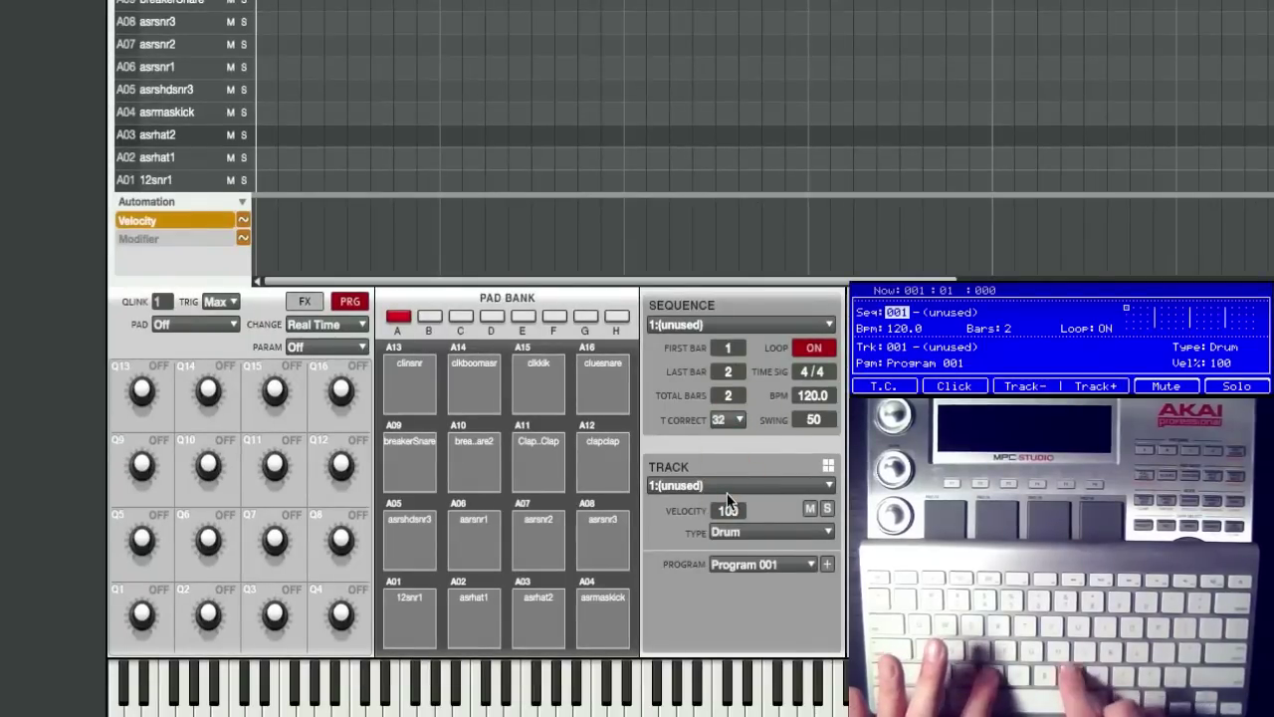
{"action": "key", "text": "c"}
{"action": "key", "text": "F1"}
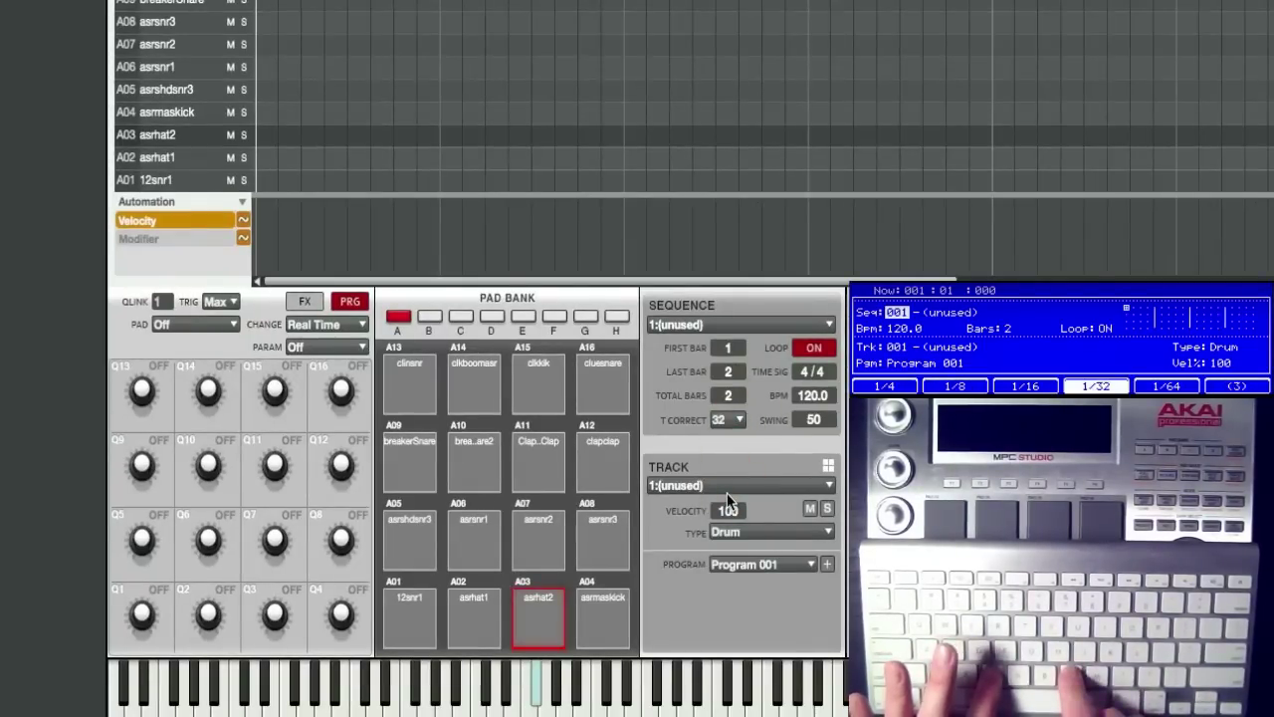
{"action": "key", "text": "F6"}
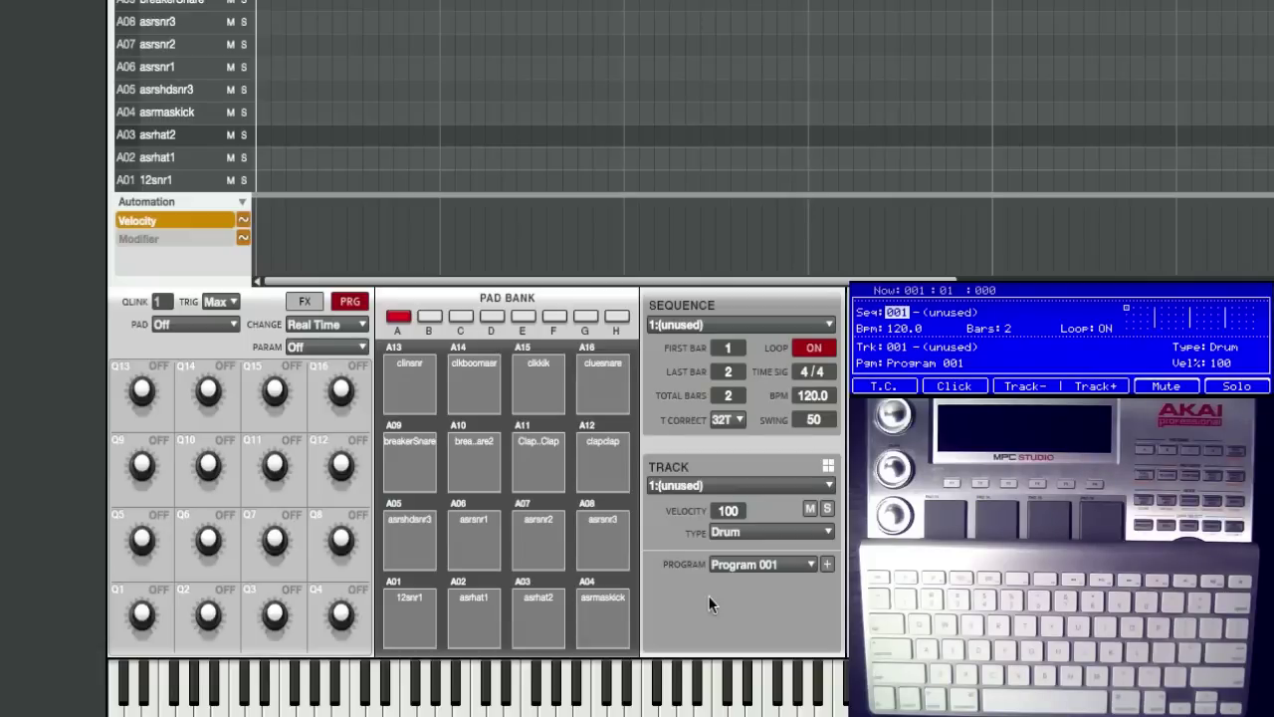
Overdub from Play Start, recording two CFFFK_-1 kick rolls on row A04 with the V key
{"action": "left_click", "coordinate": [533, 619]}
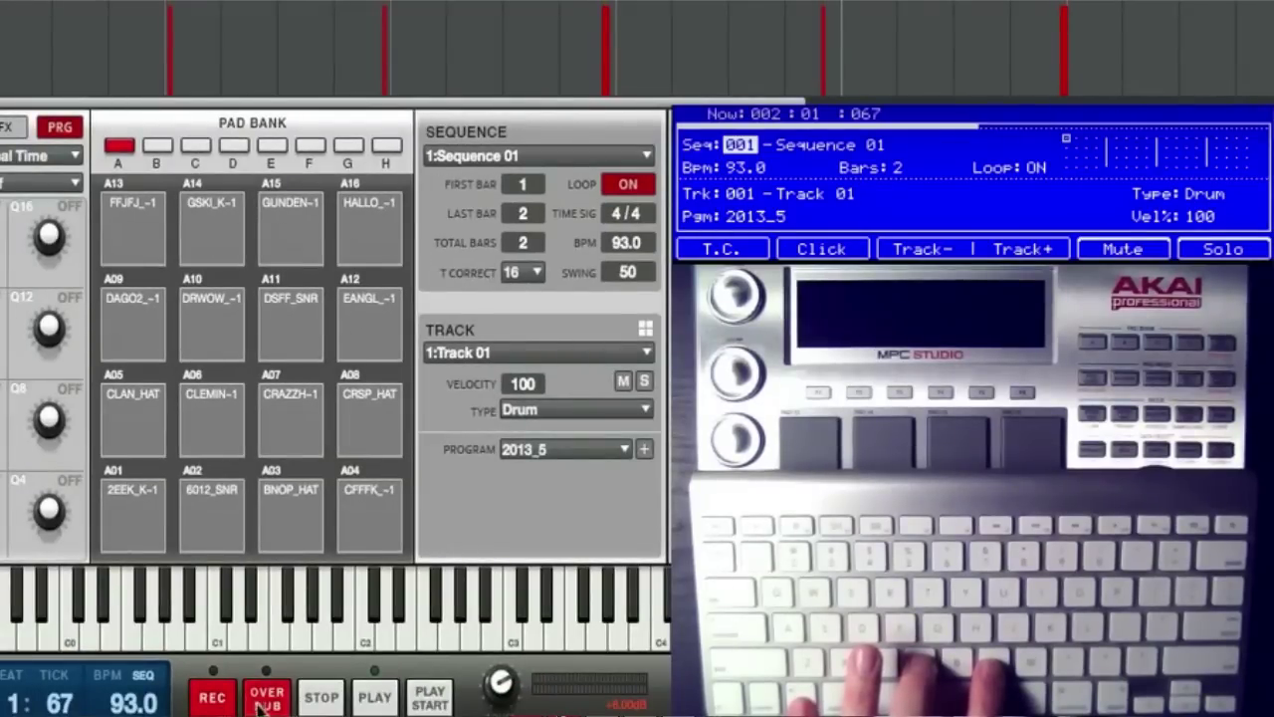
{"action": "left_click", "coordinate": [428, 699]}
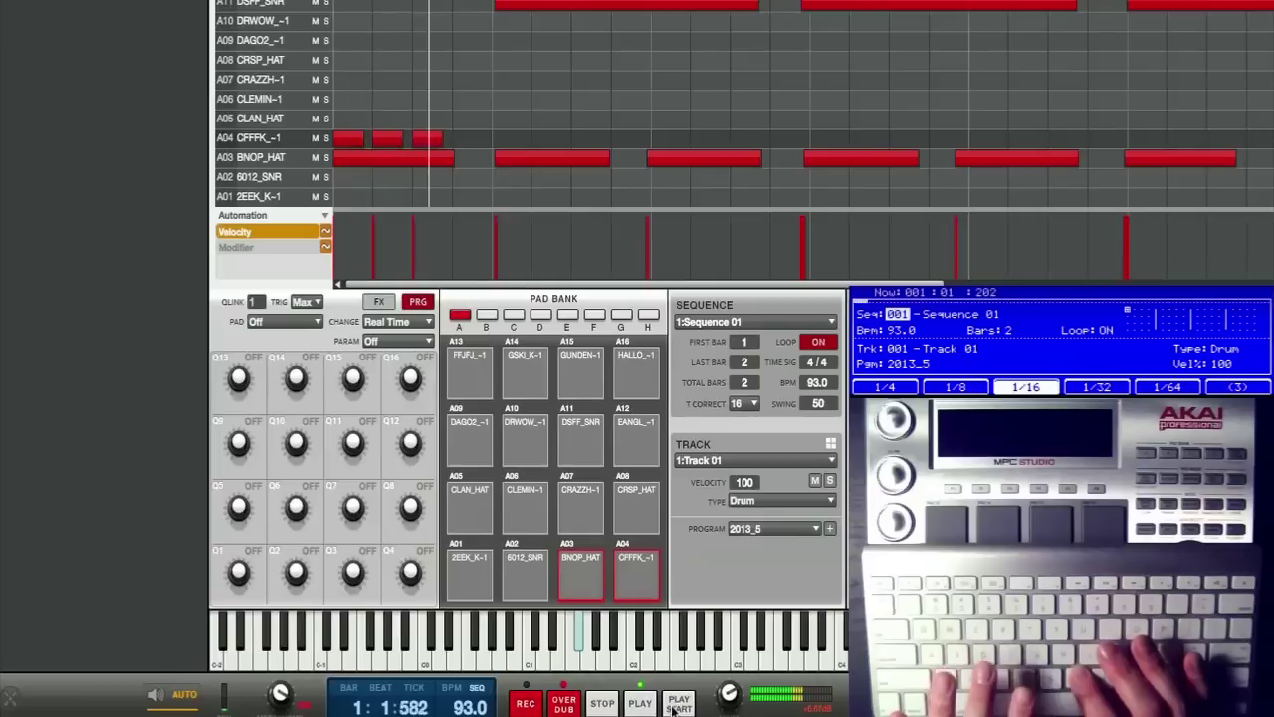
{"action": "key", "text": "v"}
{"action": "key", "text": "v"}
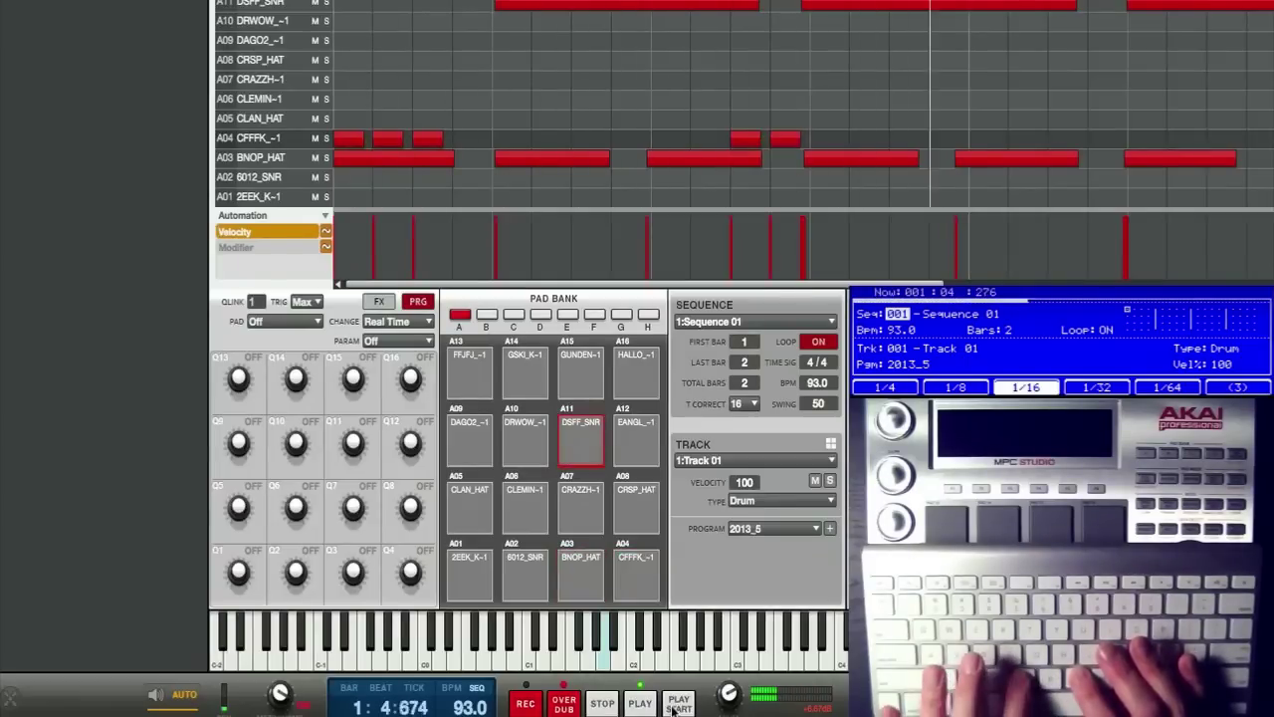
{"action": "key", "text": "v"}
{"action": "key", "text": "v"}
{"action": "key", "text": "v"}
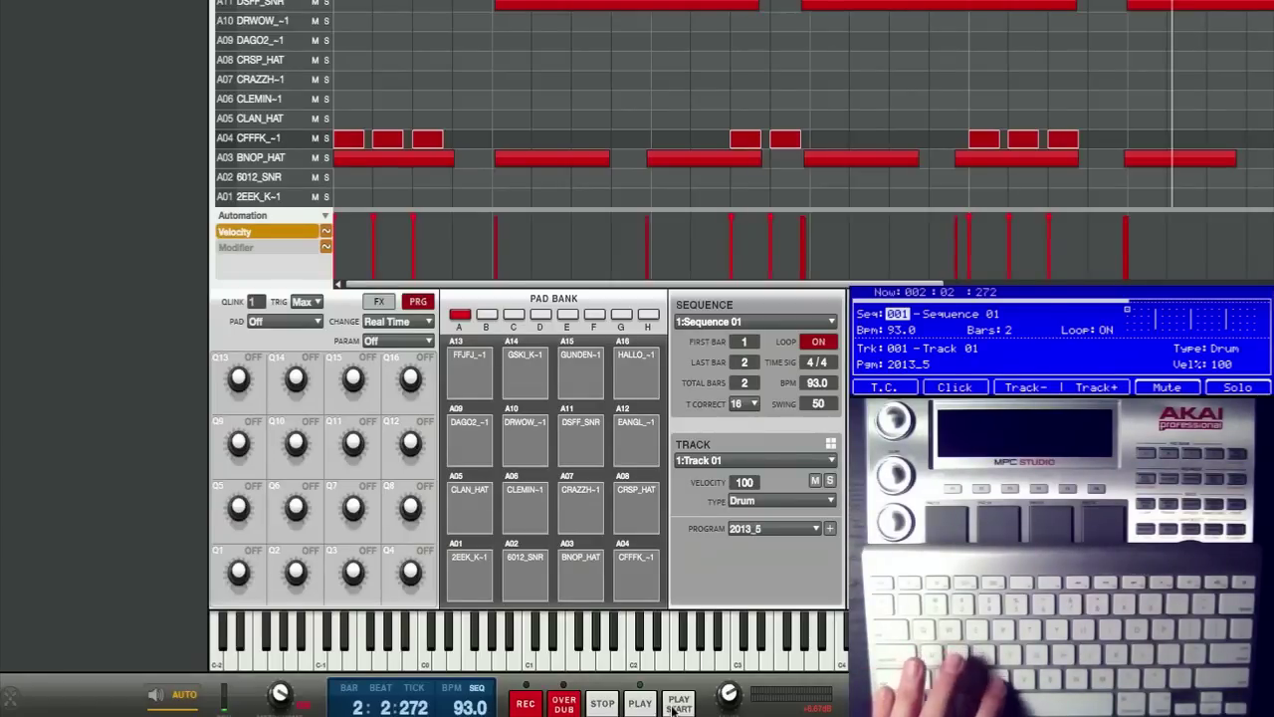
Restart the loop and hold the F key to fill row A08 with CRSP_HAT hits
{"action": "left_click", "coordinate": [680, 702]}
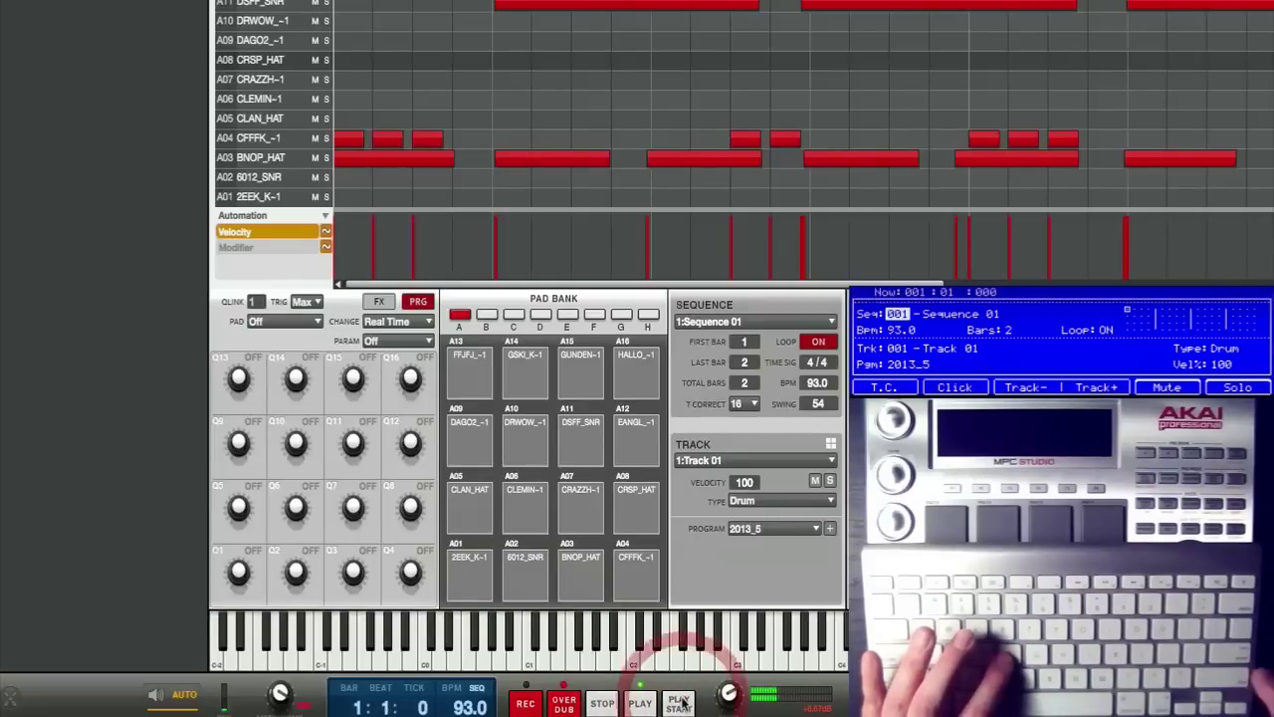
{"action": "key", "text": "f"}
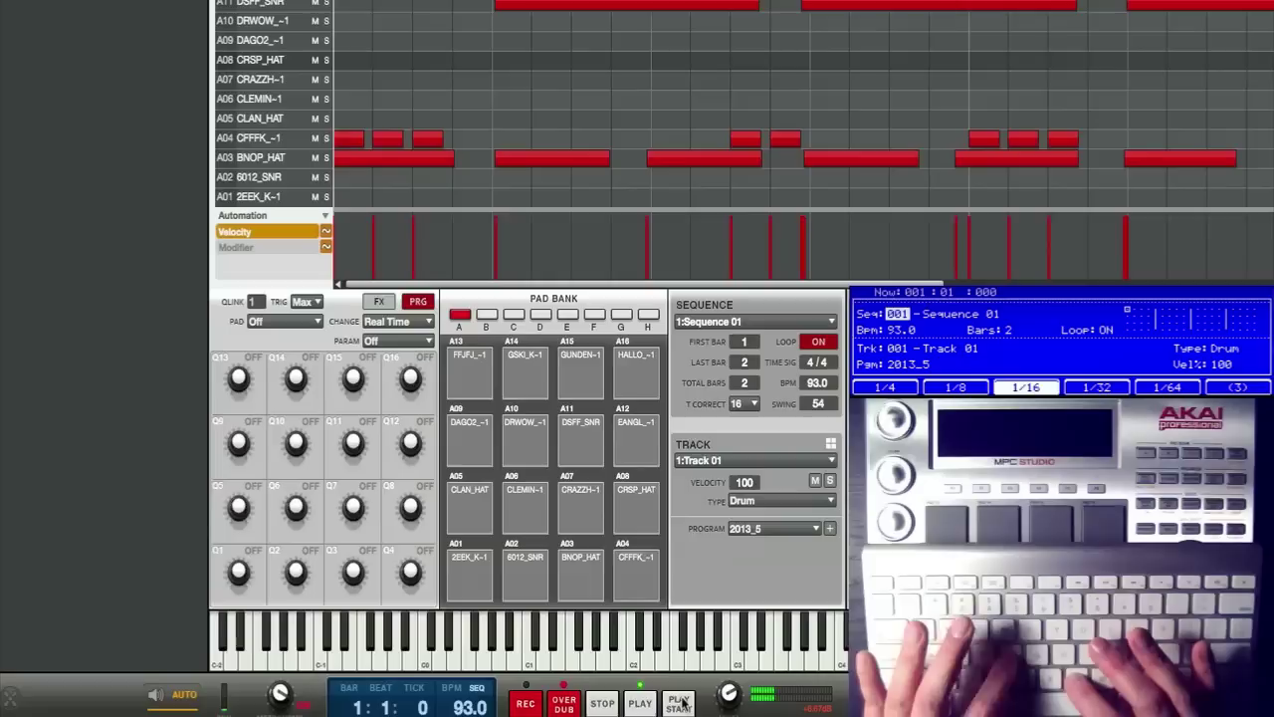
{"action": "key", "text": "f"}
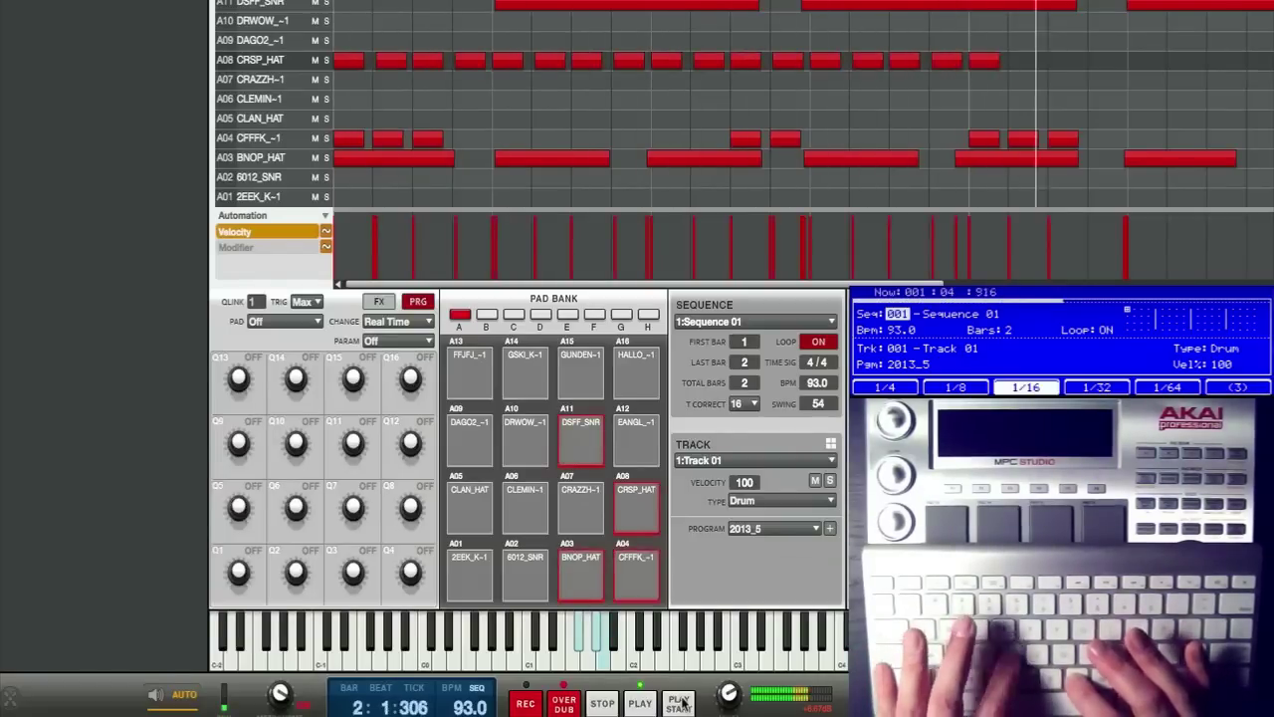
{"action": "key", "text": "f"}
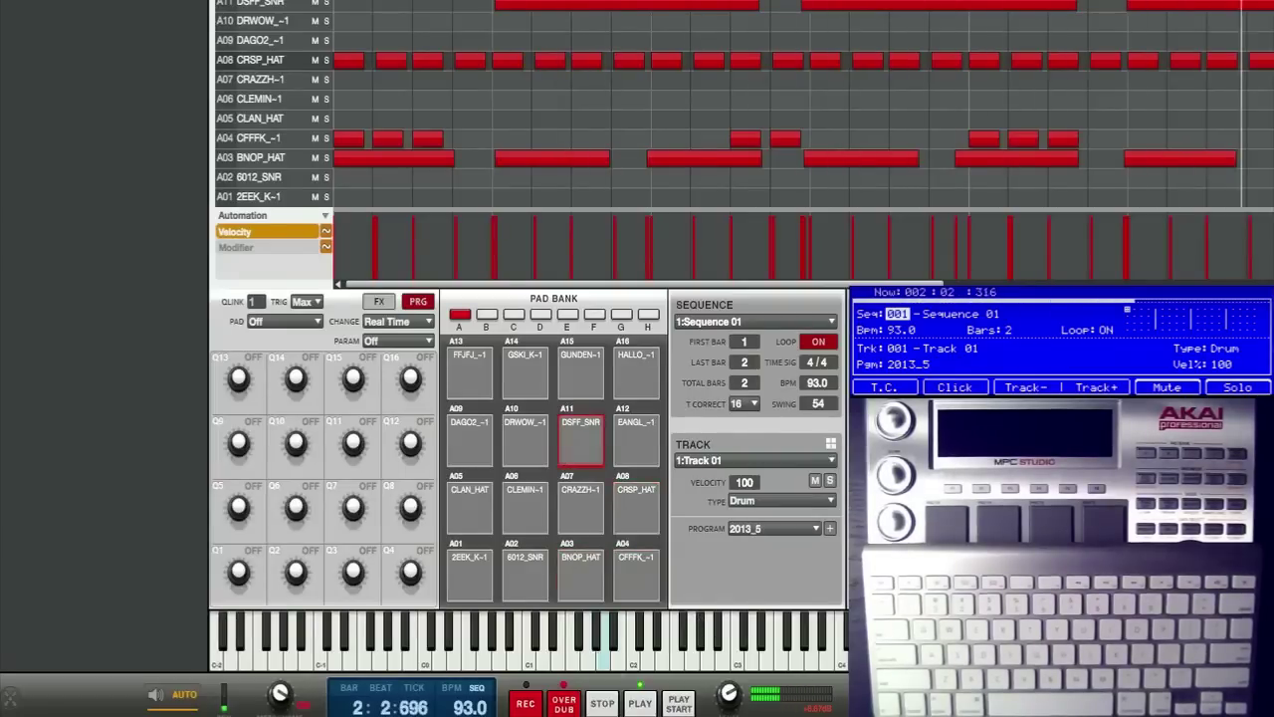
With T Correct at 32, roll the DSFF_SNR snare on Tab, then enable Overdub
{"action": "left_click", "coordinate": [748, 403]}
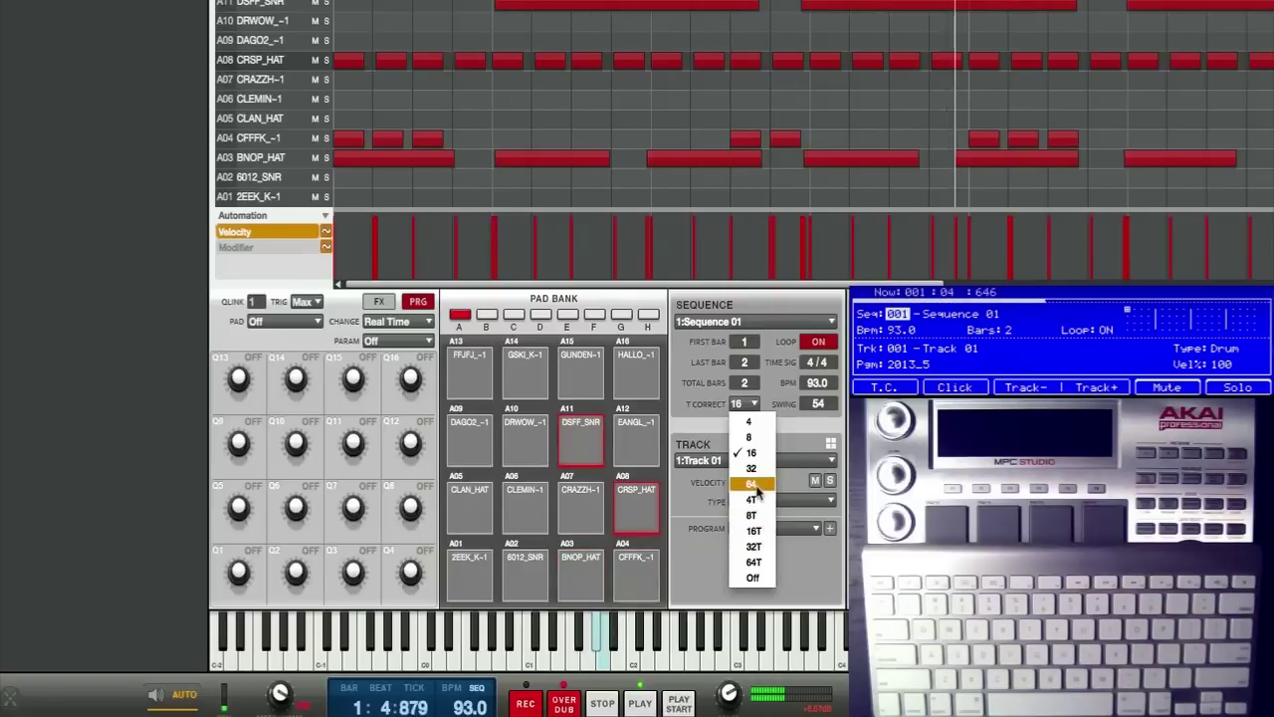
{"action": "left_click", "coordinate": [753, 468]}
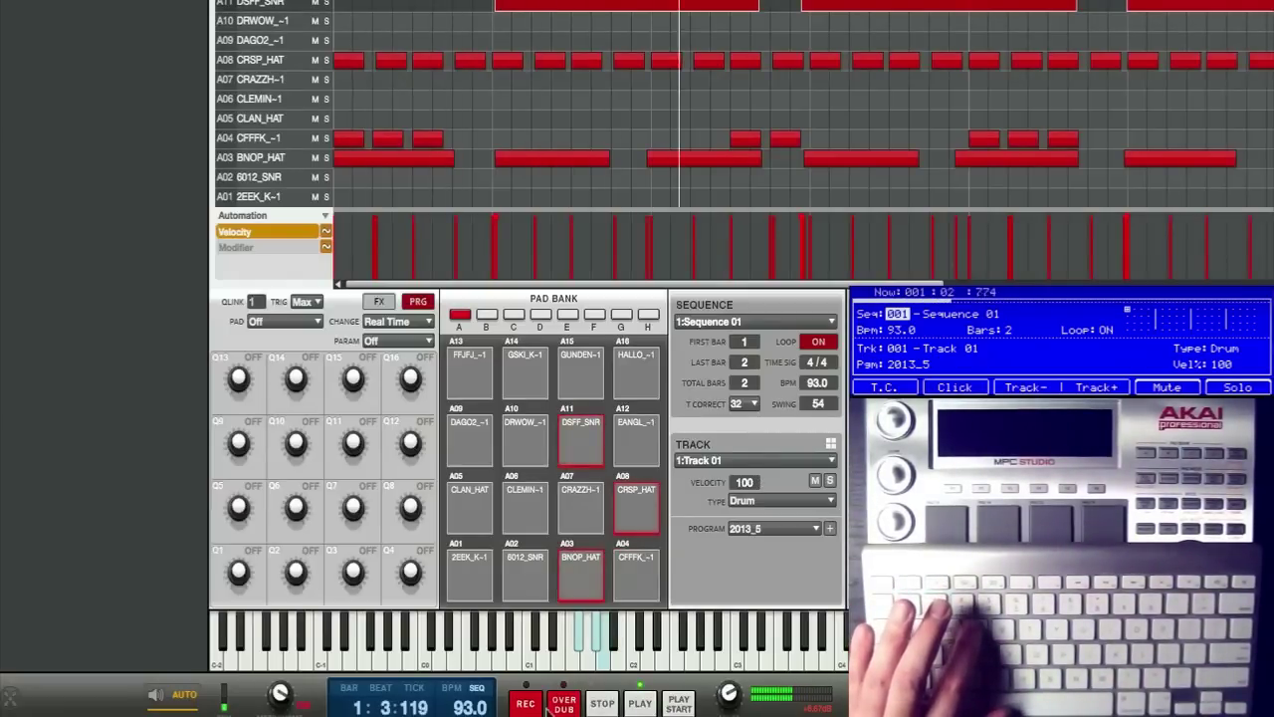
{"action": "key", "text": "Tab"}
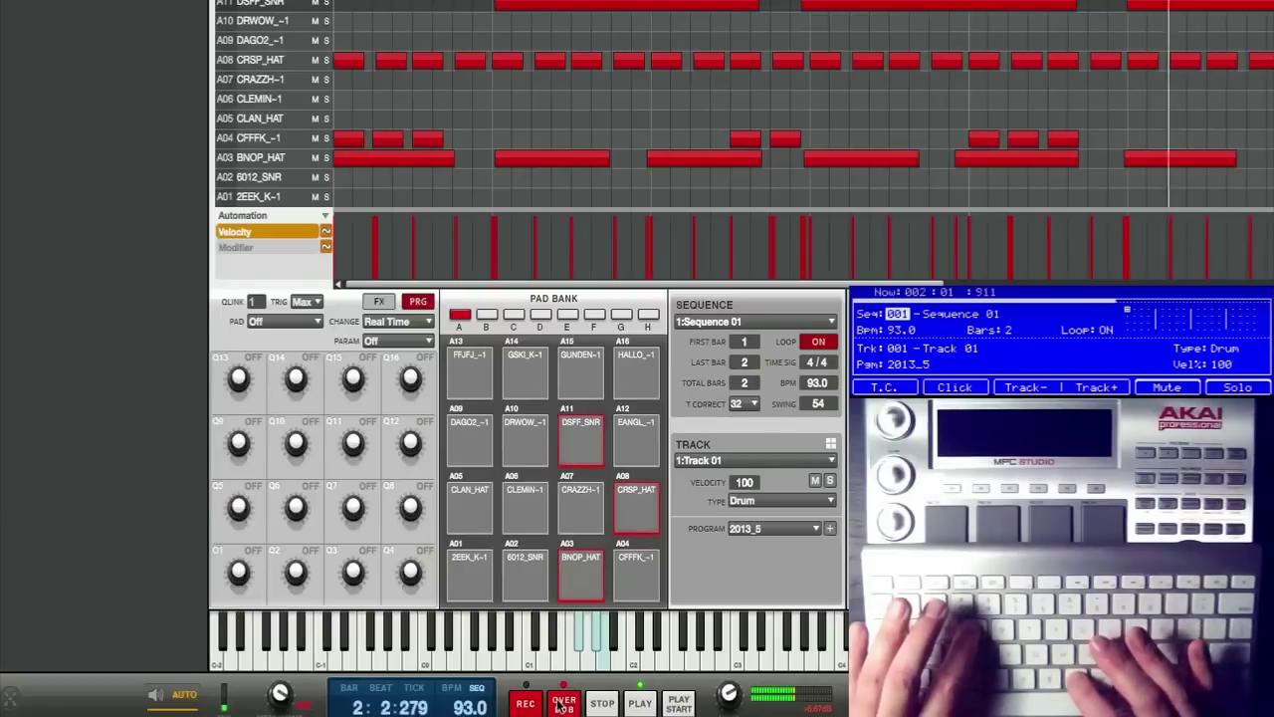
{"action": "key", "text": "Tab"}
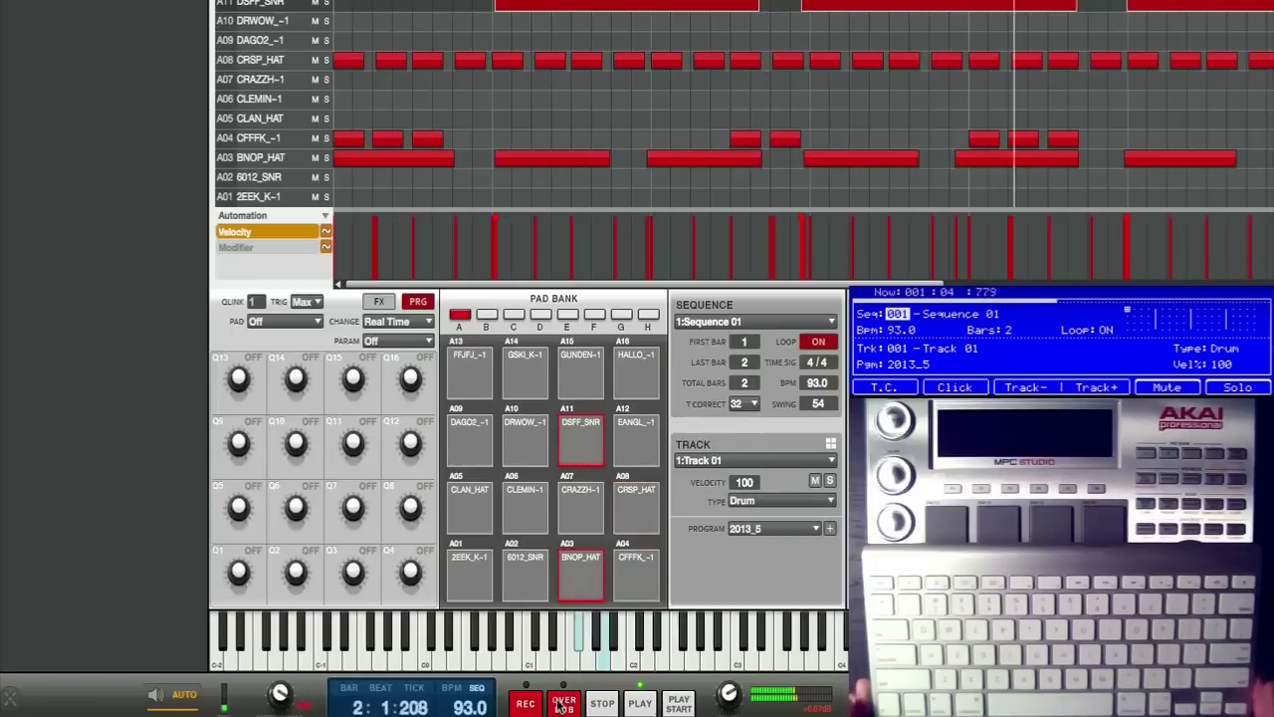
{"action": "left_click", "coordinate": [563, 703]}
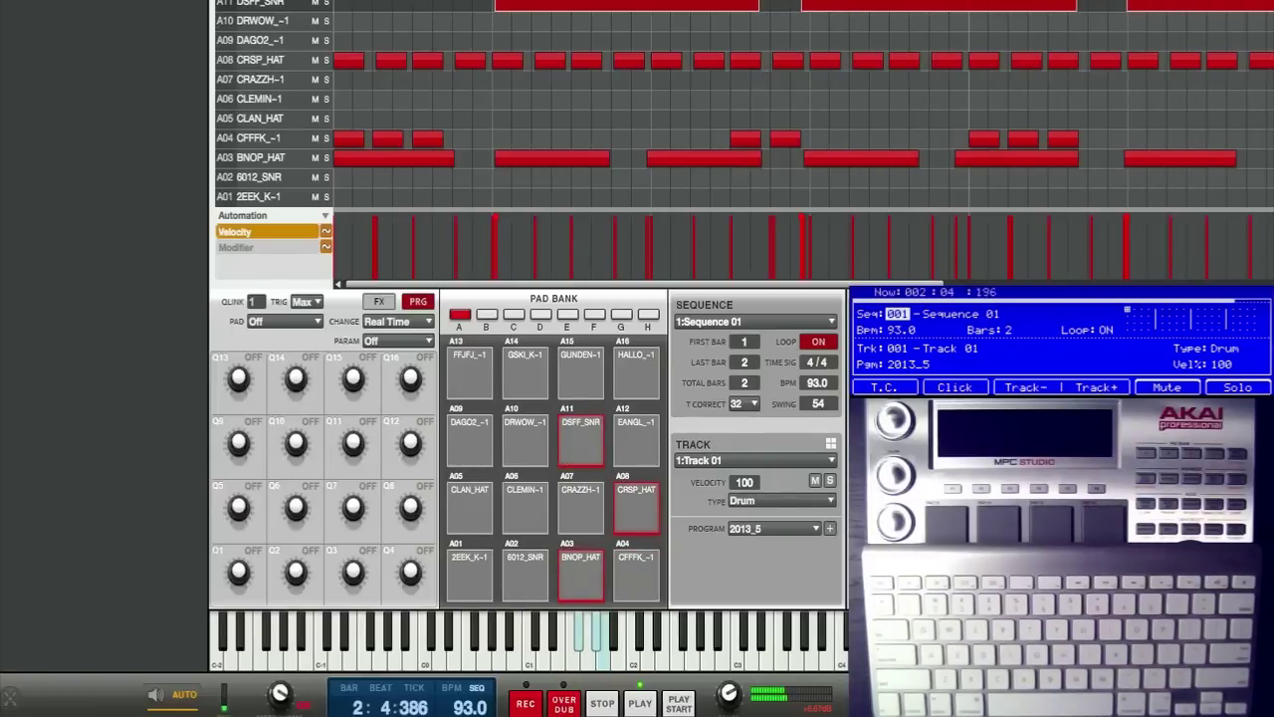